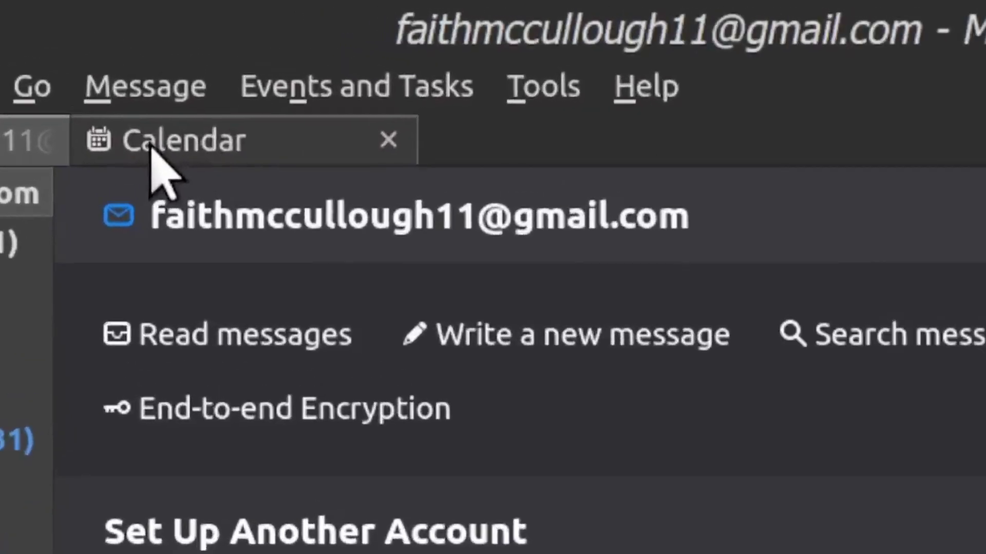
Step: Open the Calendar and Tasks tabs, ending on the empty June 14, 2022 calendar day view
left_click(200, 81)
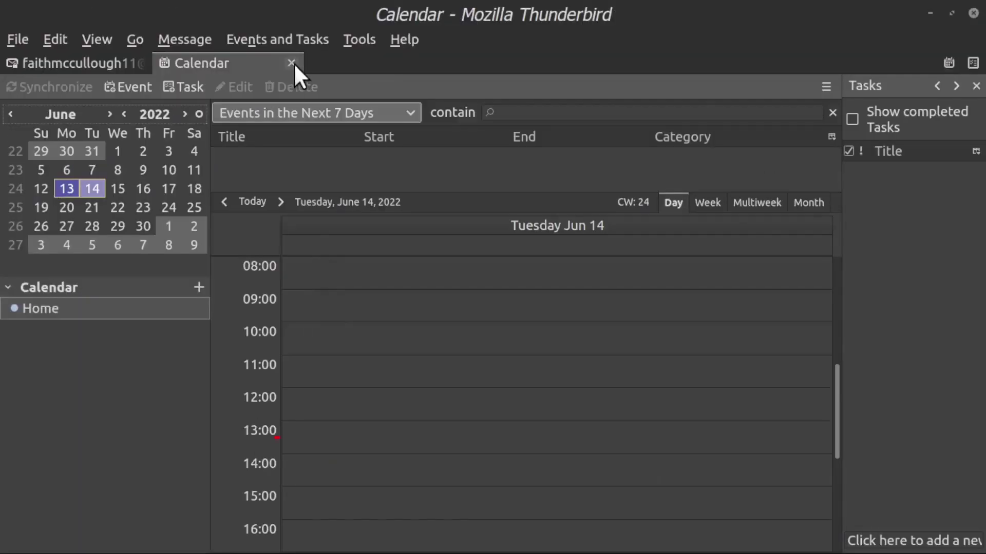
left_click(292, 63)
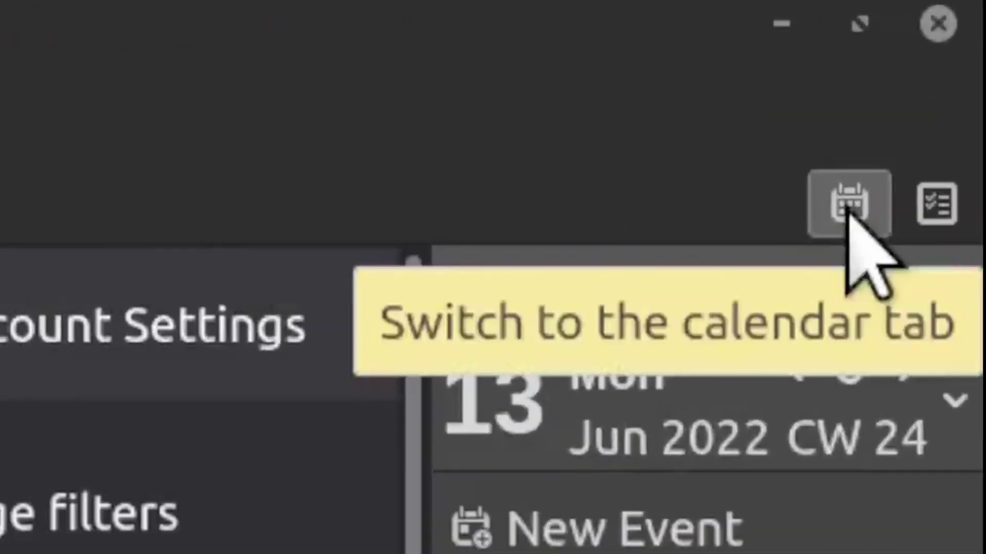
left_click(848, 208)
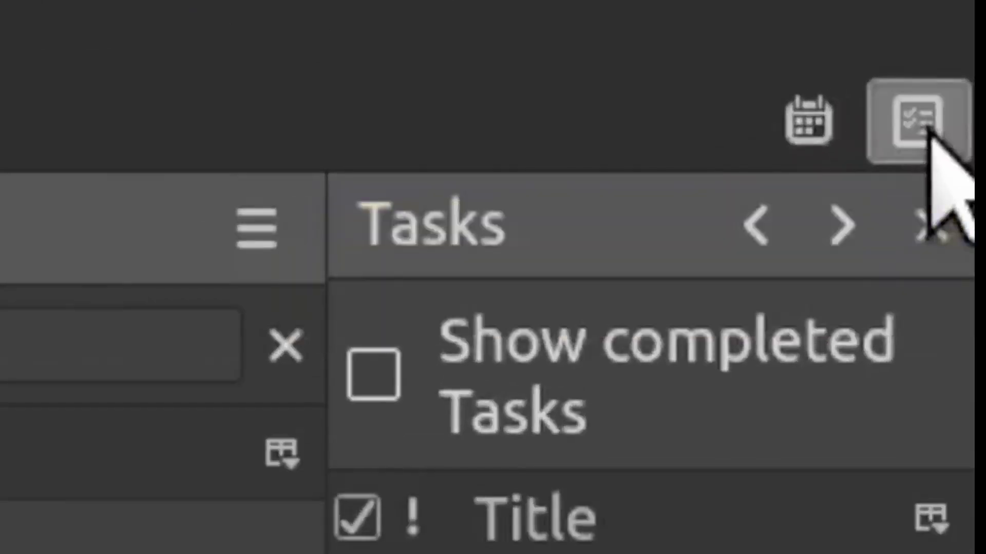
left_click(927, 130)
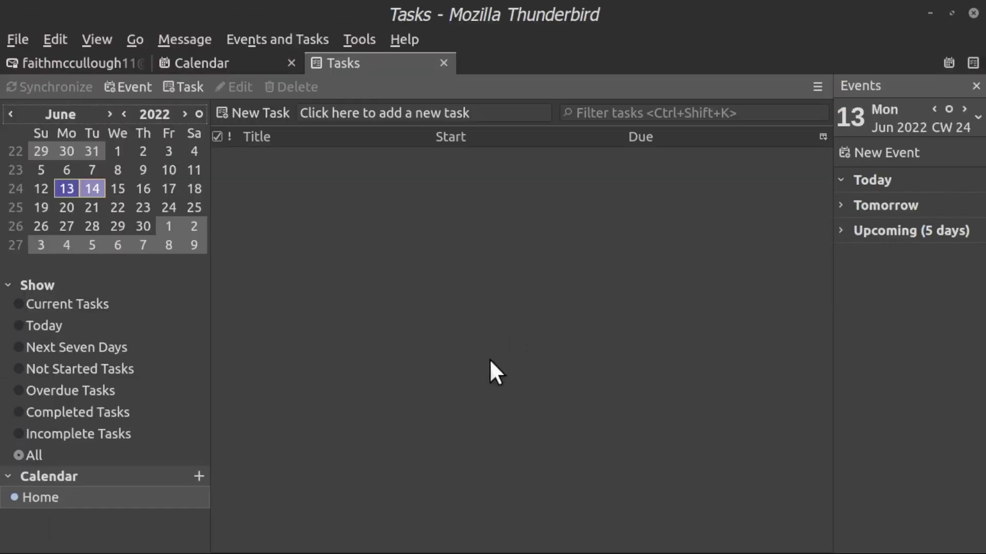
left_click(230, 58)
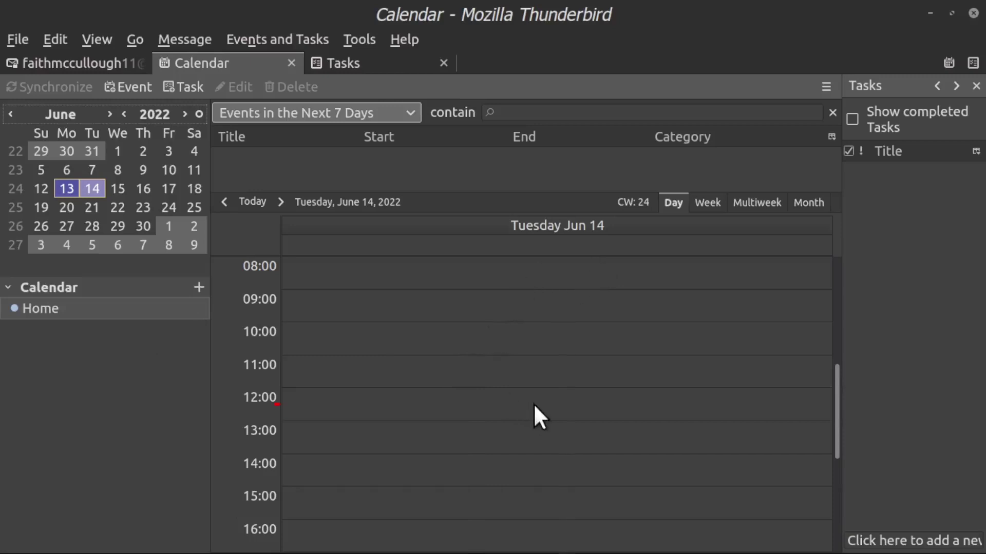
left_click(401, 62)
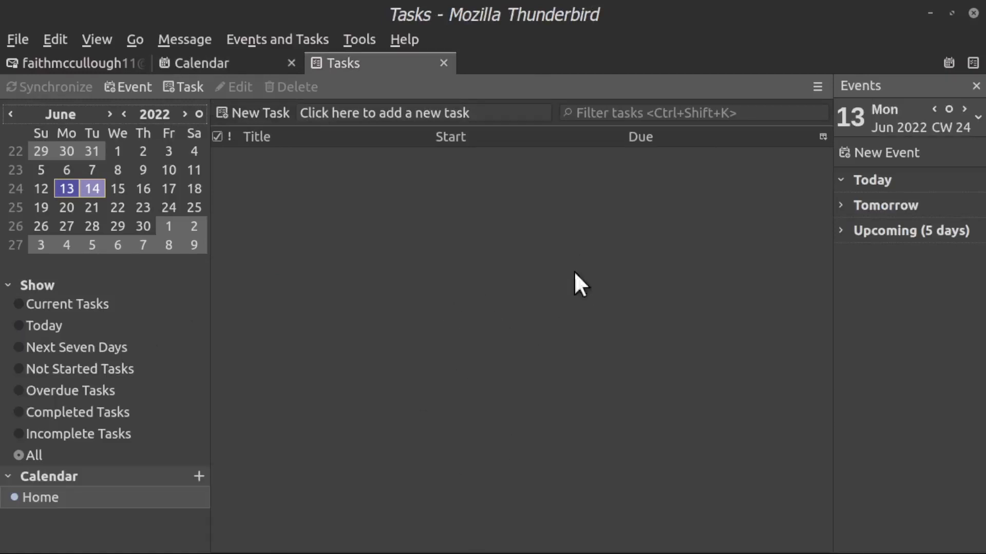
left_click(228, 60)
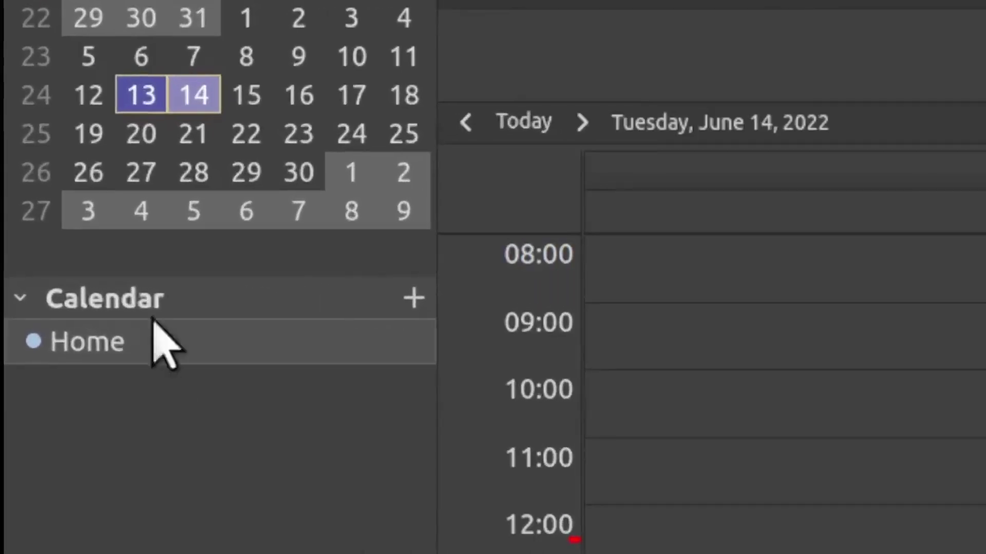
left_click(414, 299)
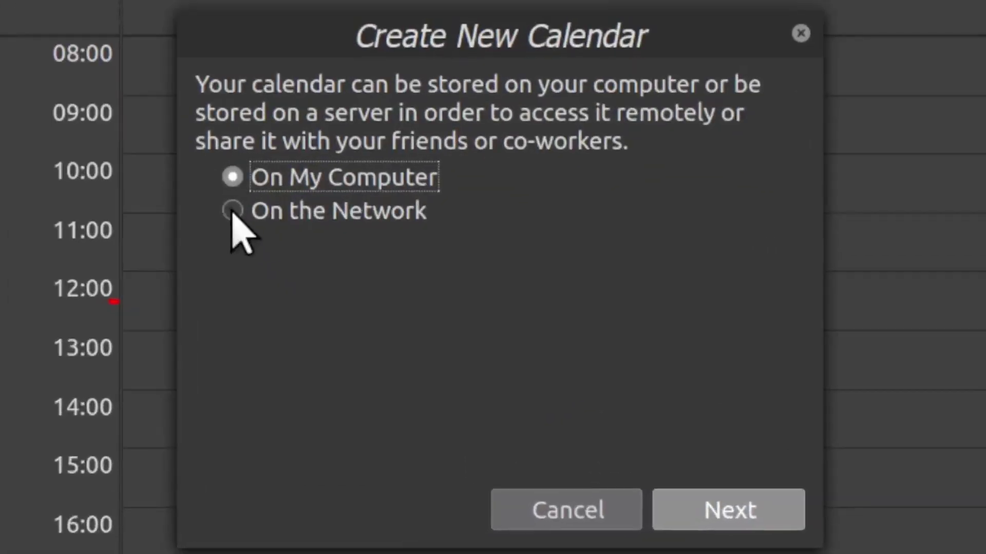
left_click(336, 344)
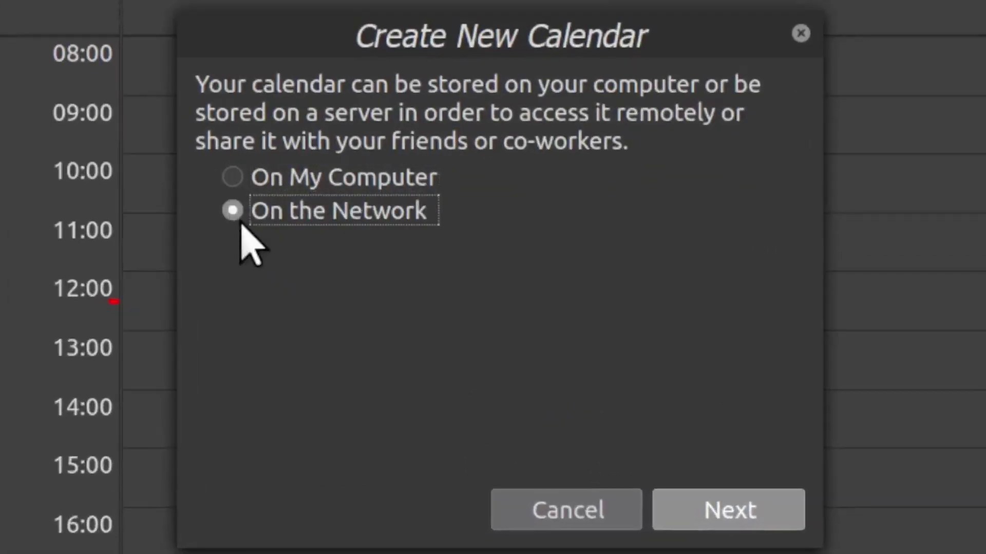
left_click(733, 513)
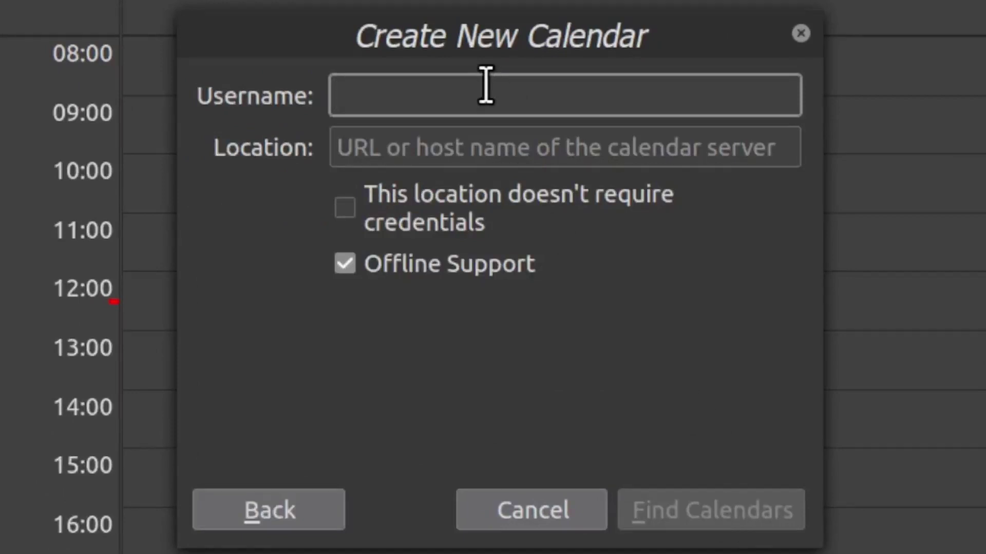
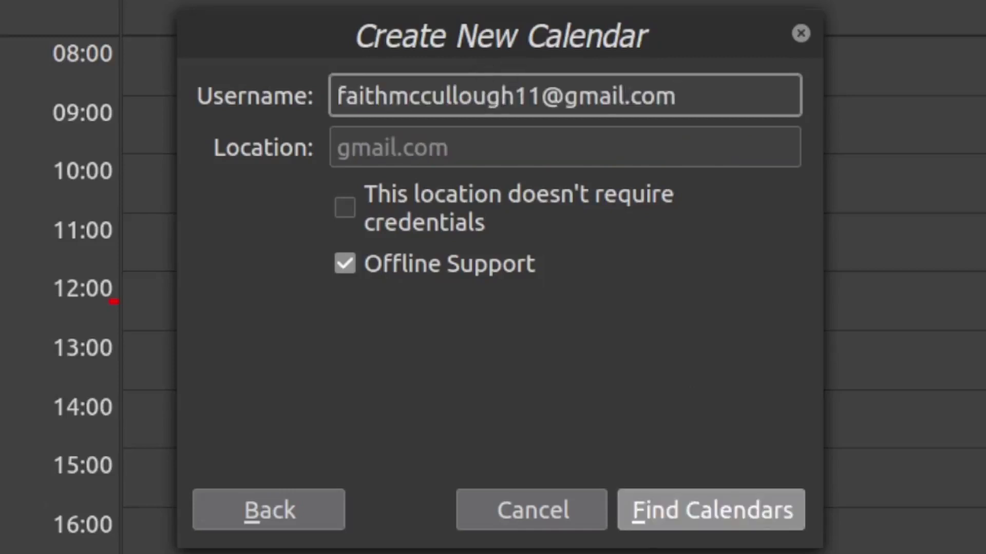
left_click(738, 506)
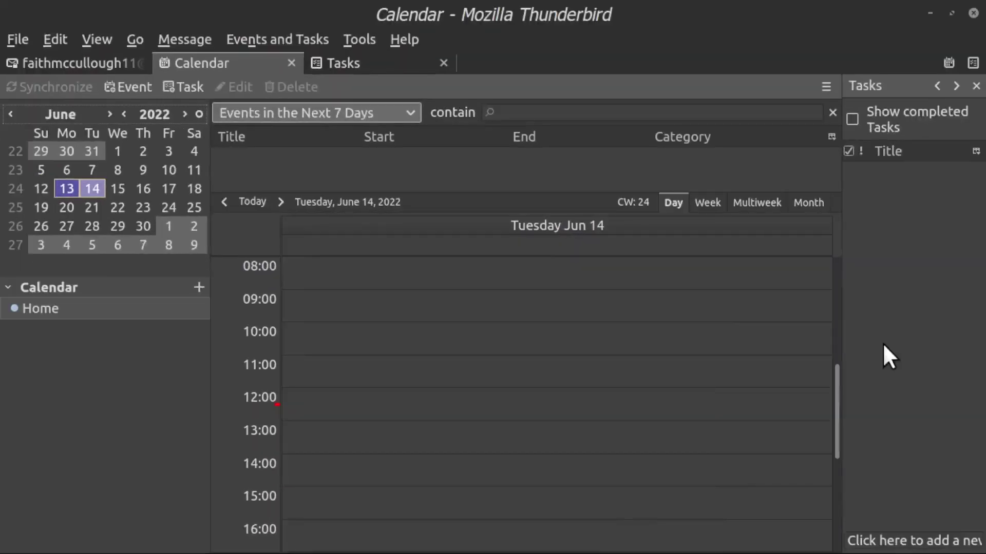
Step: From the Tasks tab, go to Edit > Preferences and open Add-ons and Themes
left_click(373, 64)
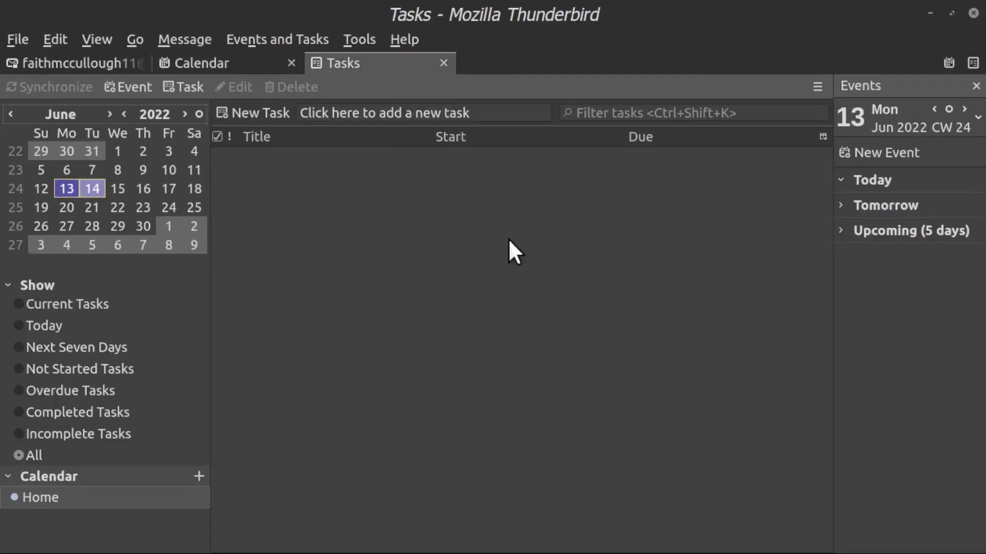
left_click(54, 39)
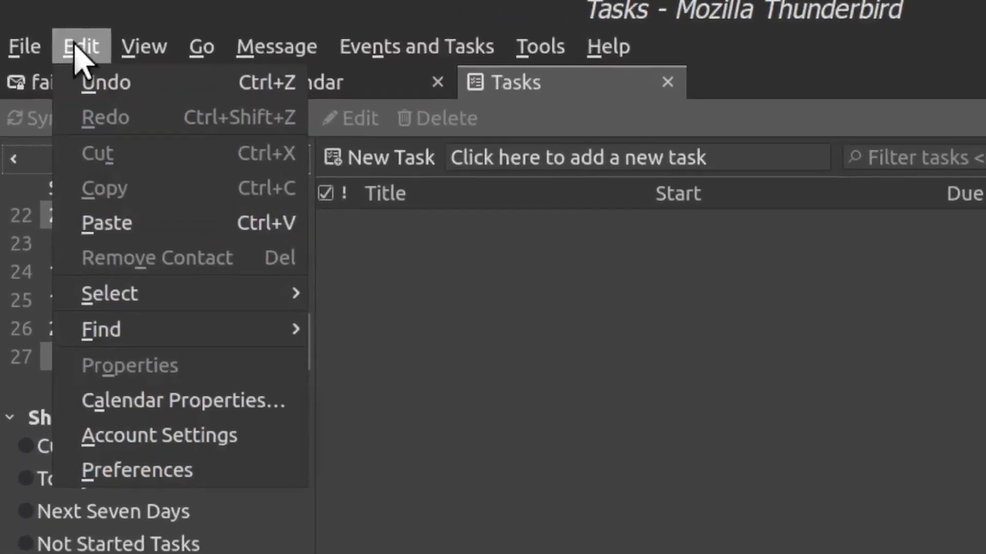
left_click(172, 470)
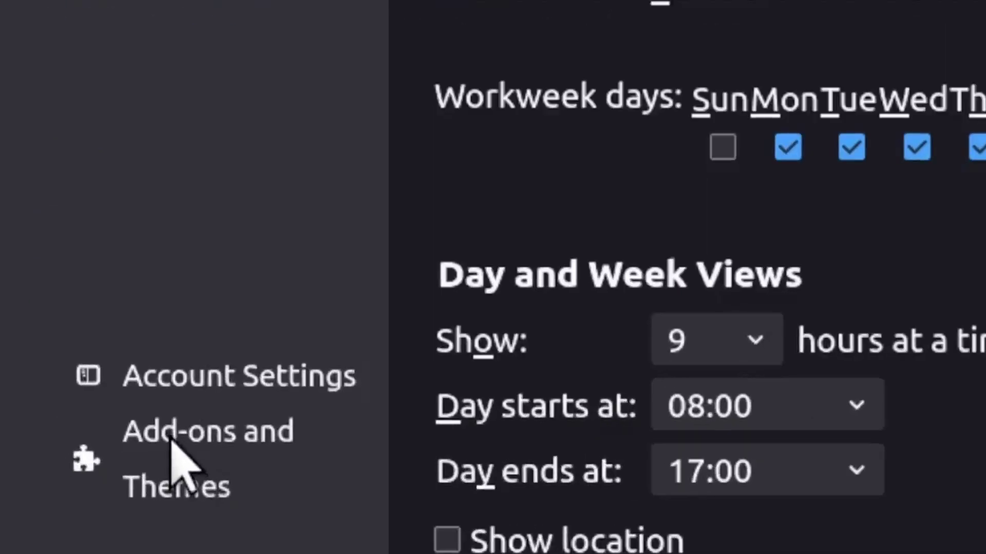
left_click(171, 440)
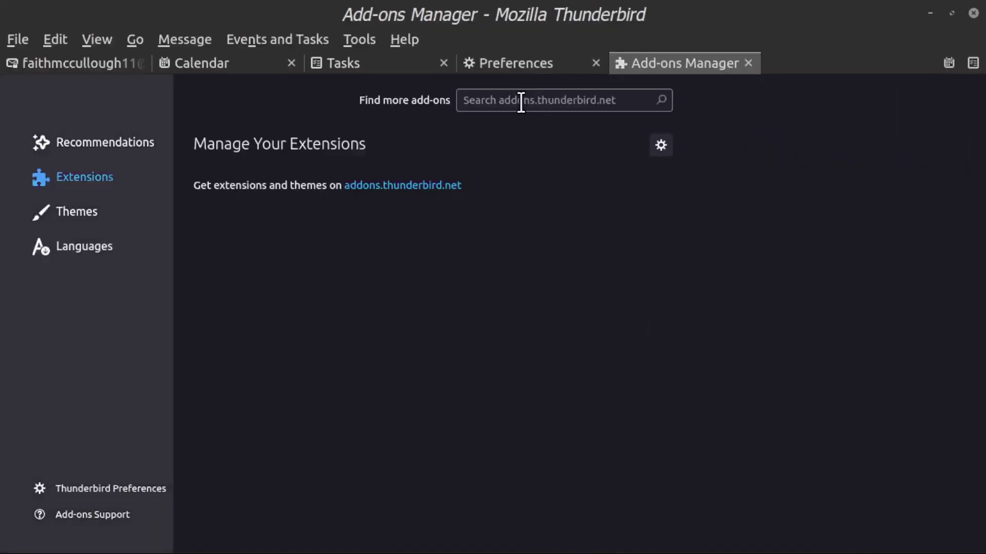
Step: Search add-ons for 'tasks' and install Provider for Google Calendar, granting its permissions
left_click(522, 102)
type("tasks")
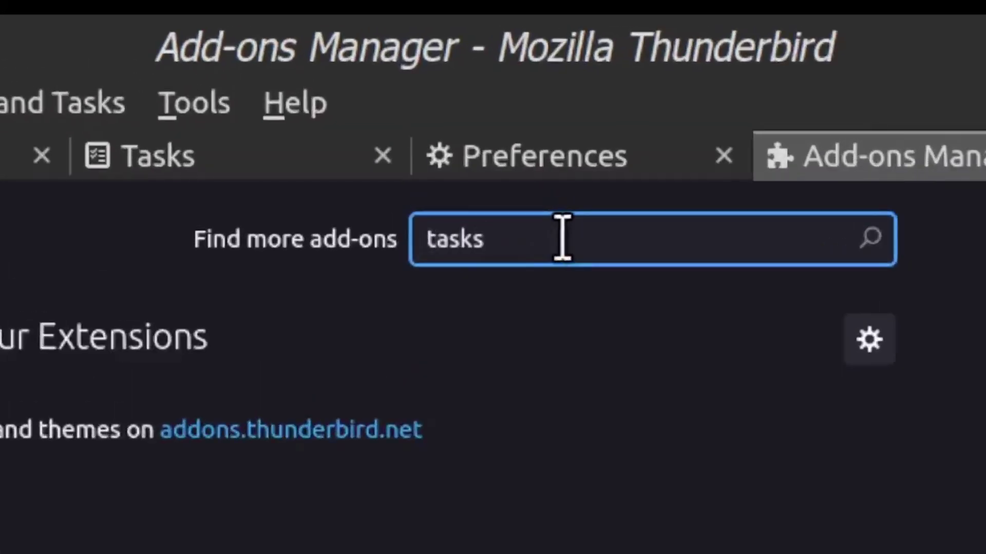
key("Return")
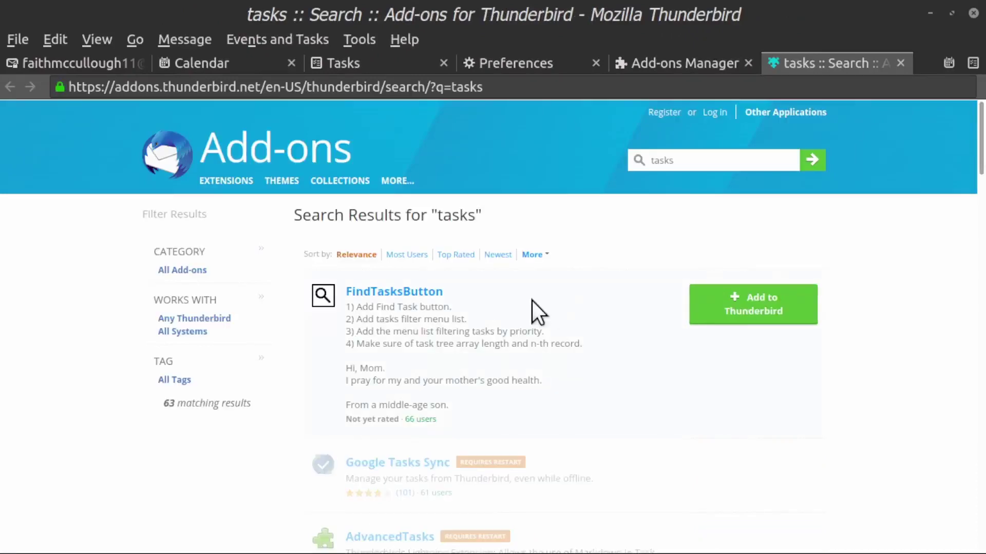
scroll(529, 306, "down", 8)
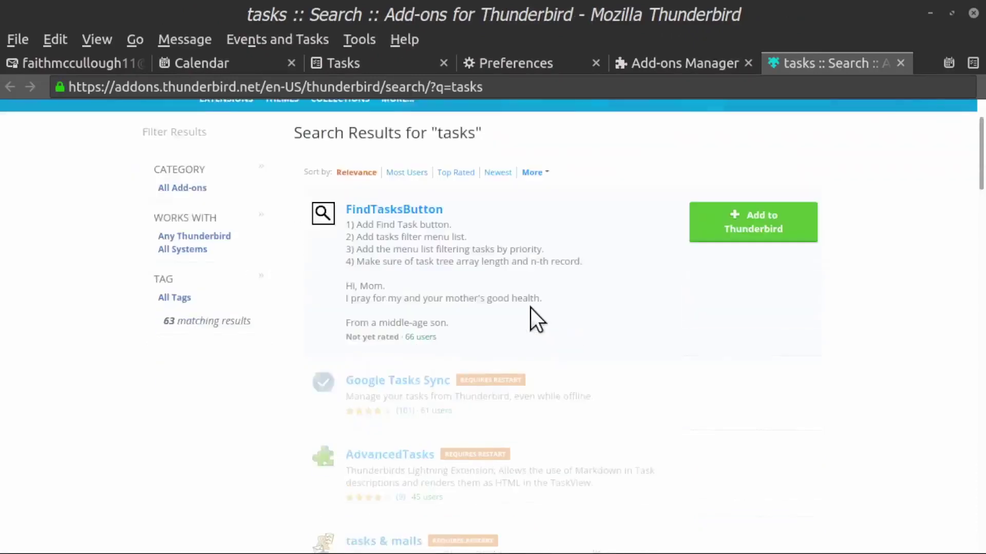
scroll(532, 315, "down", 10)
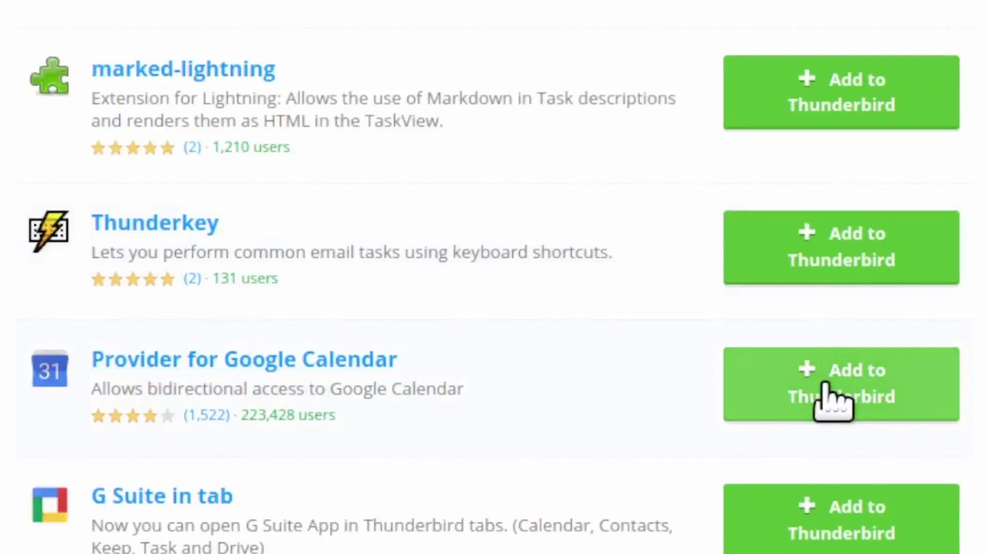
left_click(832, 399)
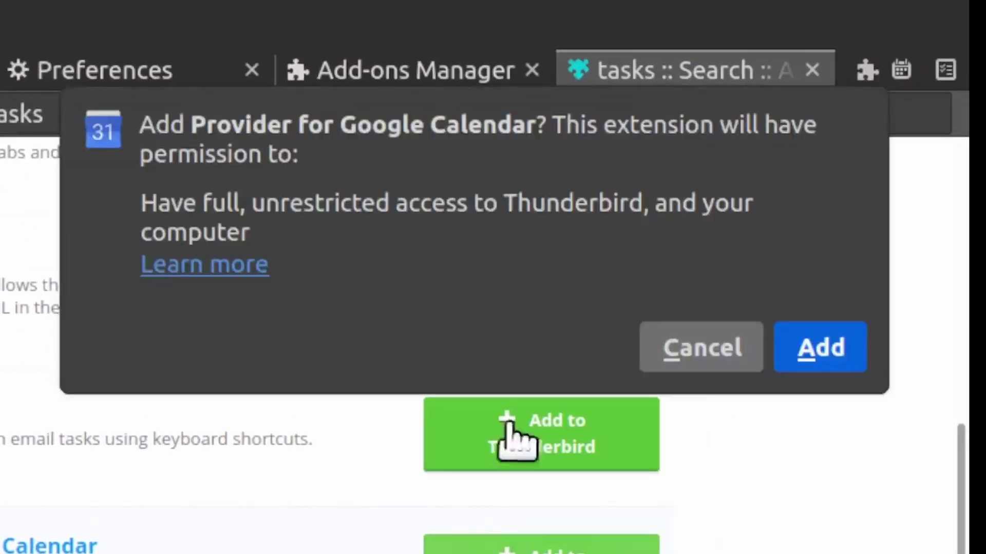
left_click(823, 352)
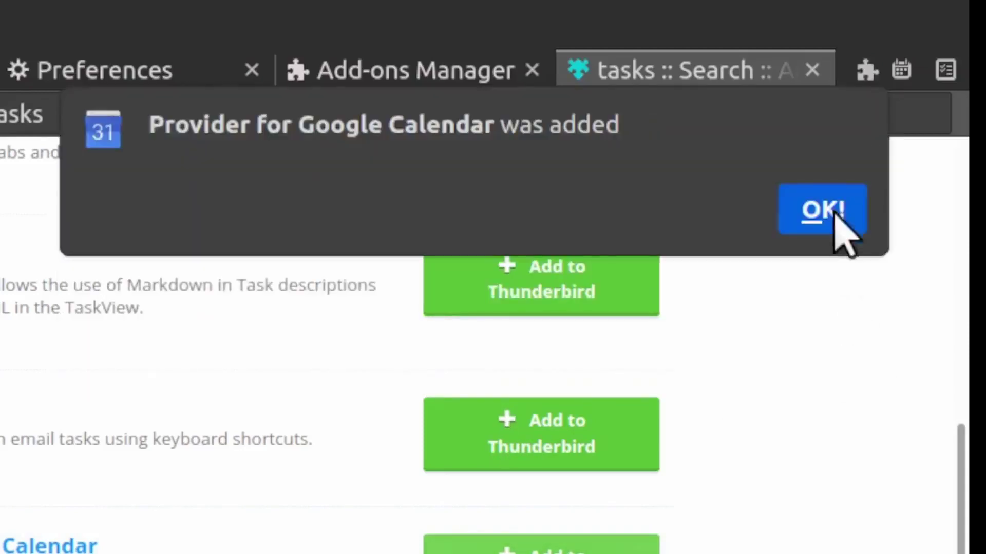
left_click(828, 211)
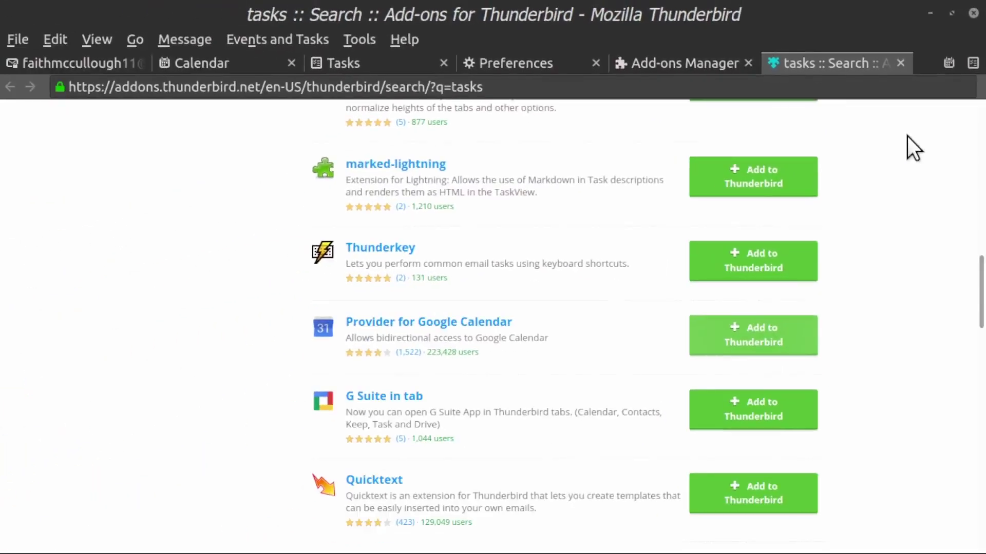
Step: Close the add-on search page and start a new Google Calendar calendar from the Calendar tab
left_click(901, 63)
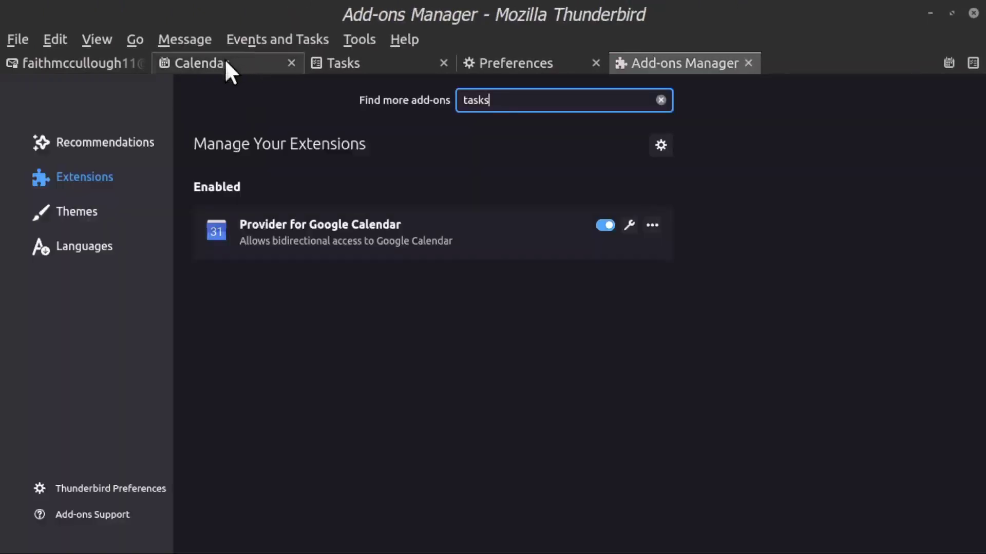
left_click(224, 58)
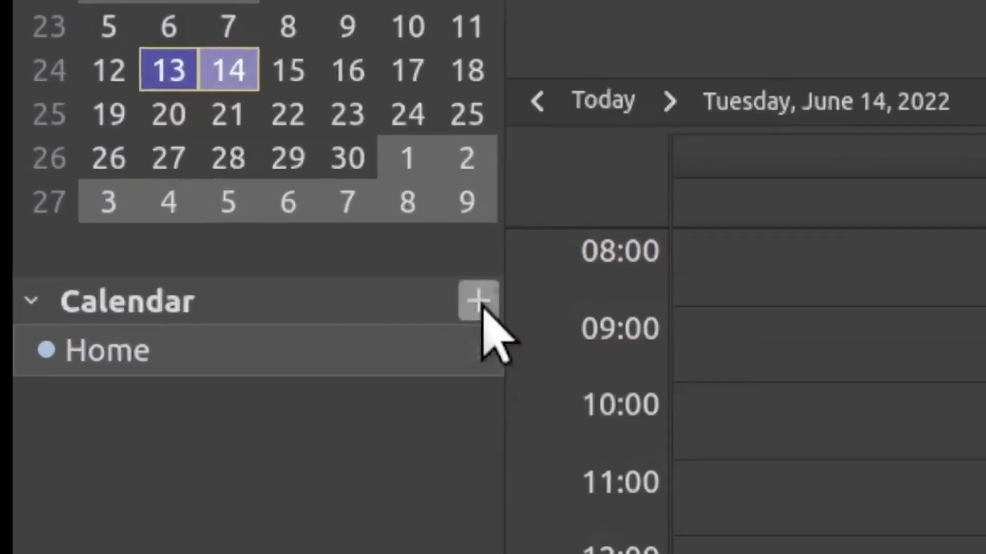
left_click(409, 278)
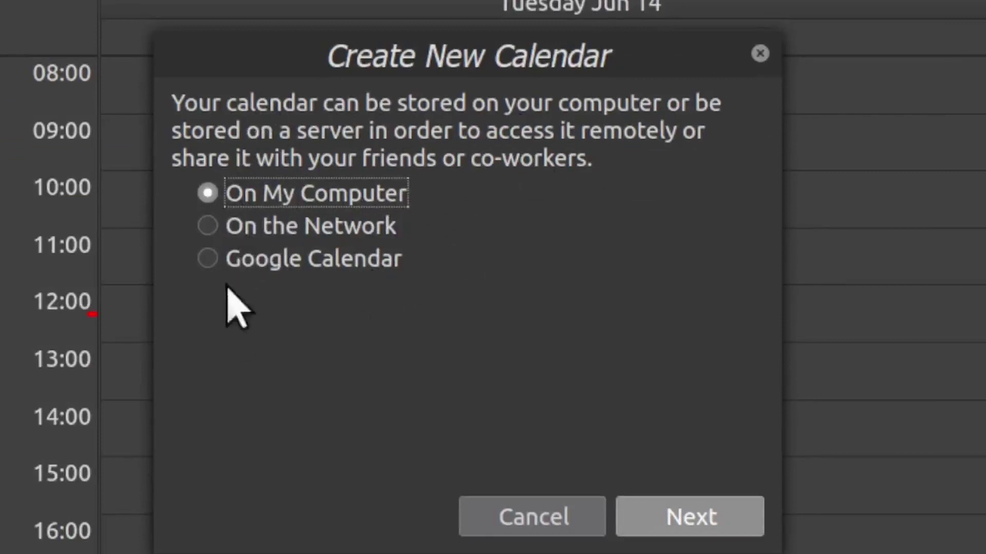
left_click(208, 261)
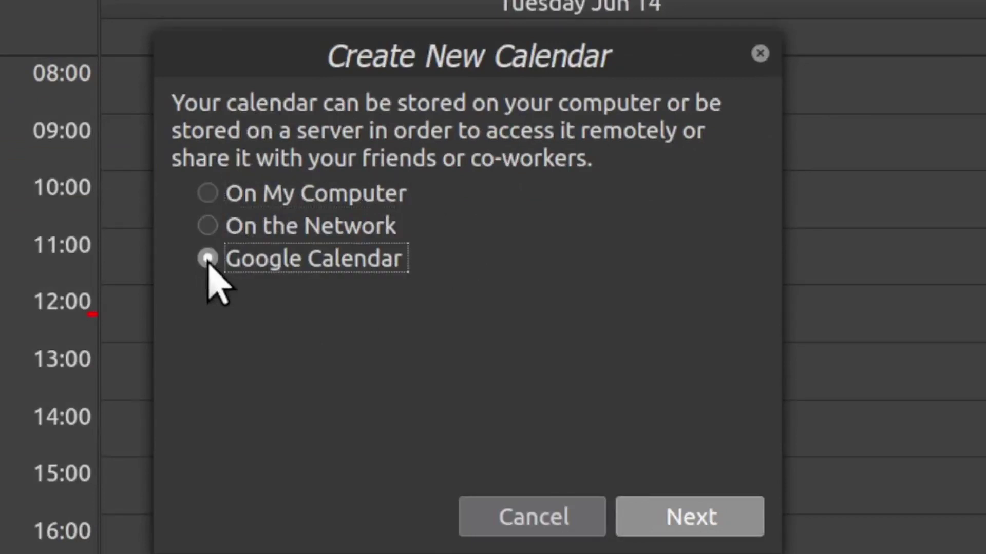
left_click(689, 508)
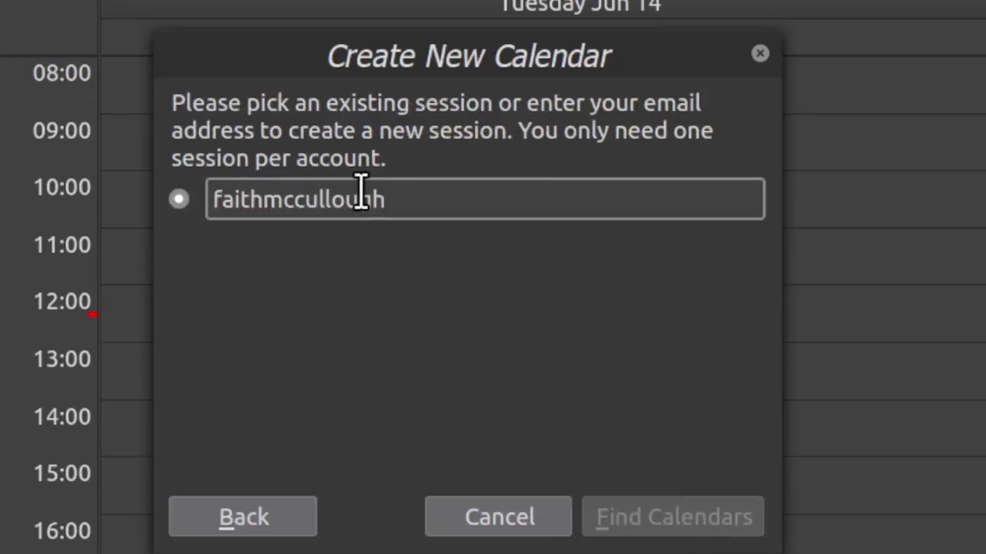
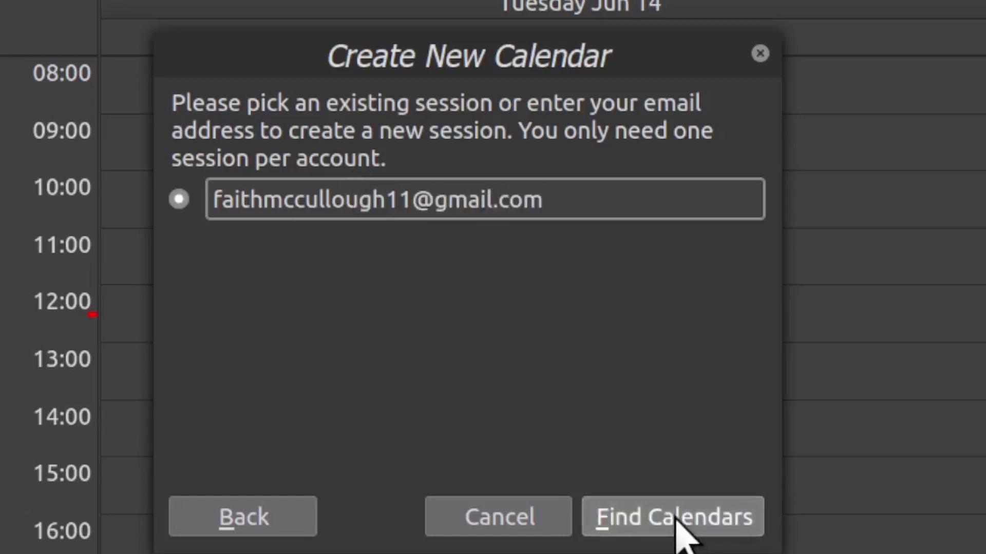
Step: Enter the Google account's e-mail, then subscribe to its main, Holidays in United States and Birthdays calendars
left_click(676, 518)
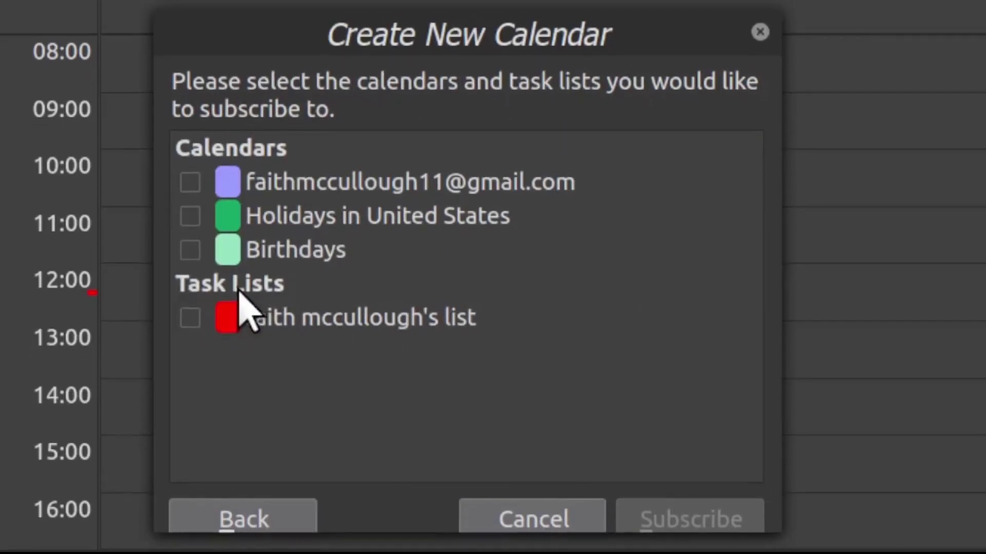
left_click(189, 186)
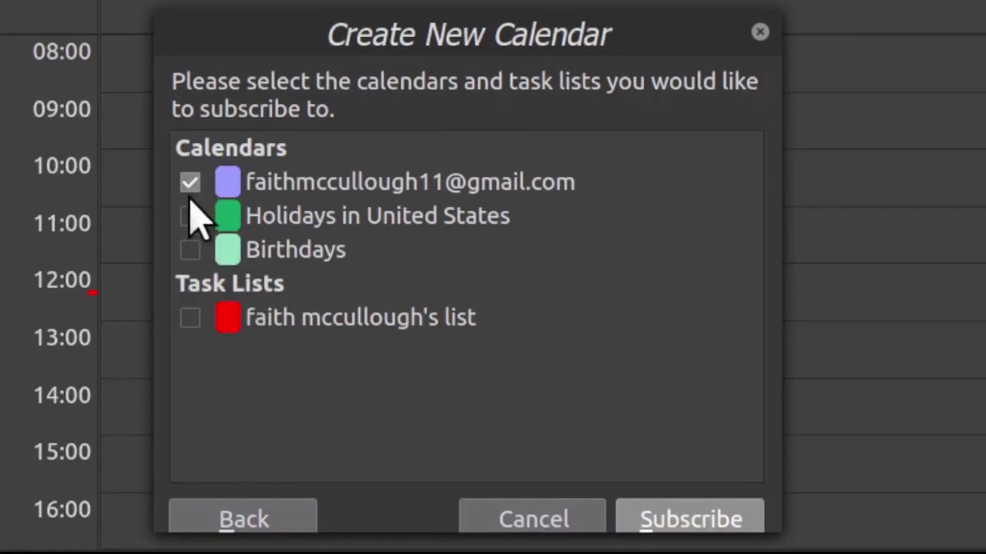
left_click(189, 216)
left_click(190, 252)
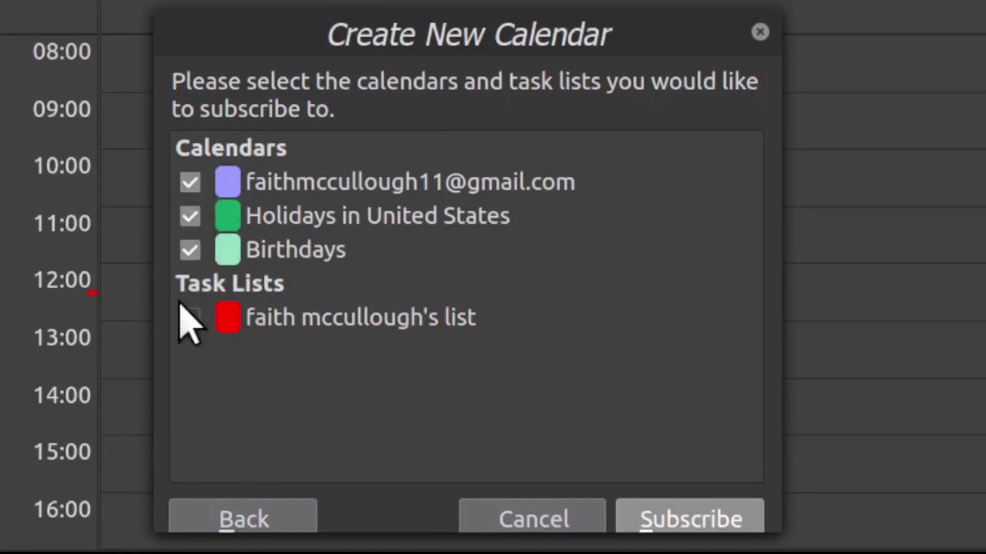
left_click(714, 520)
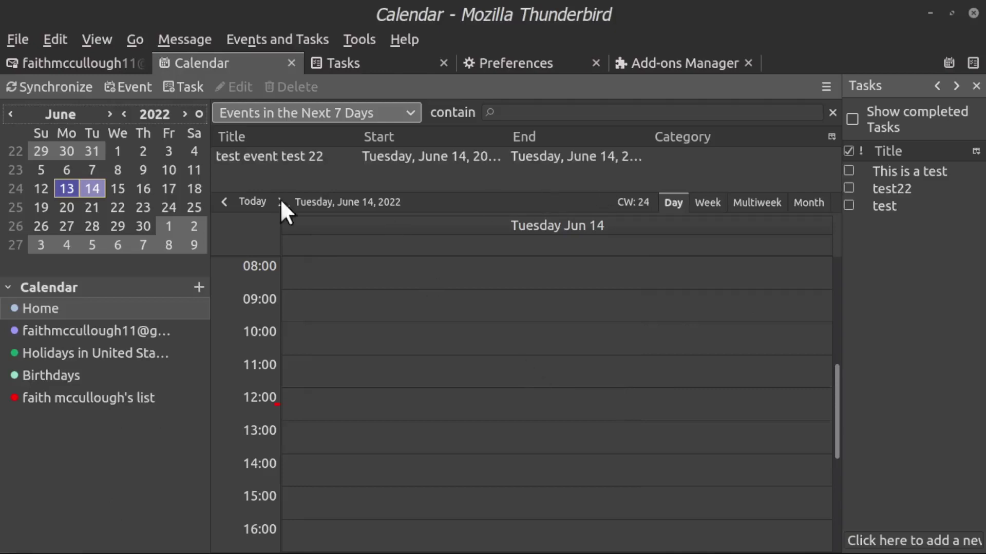
Step: Jump the day view back to today and scroll through the day's events
left_click(251, 203)
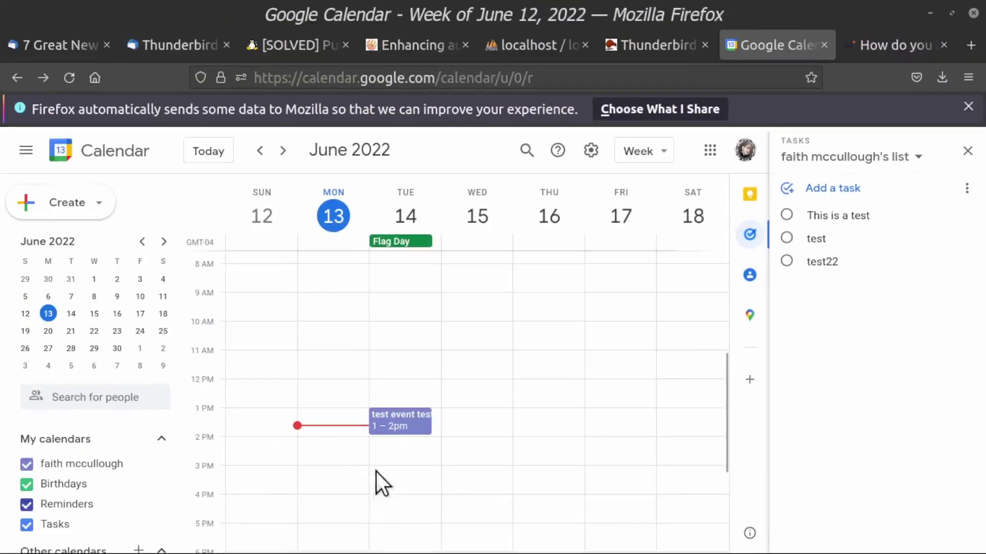
scroll(411, 313, "down", 3)
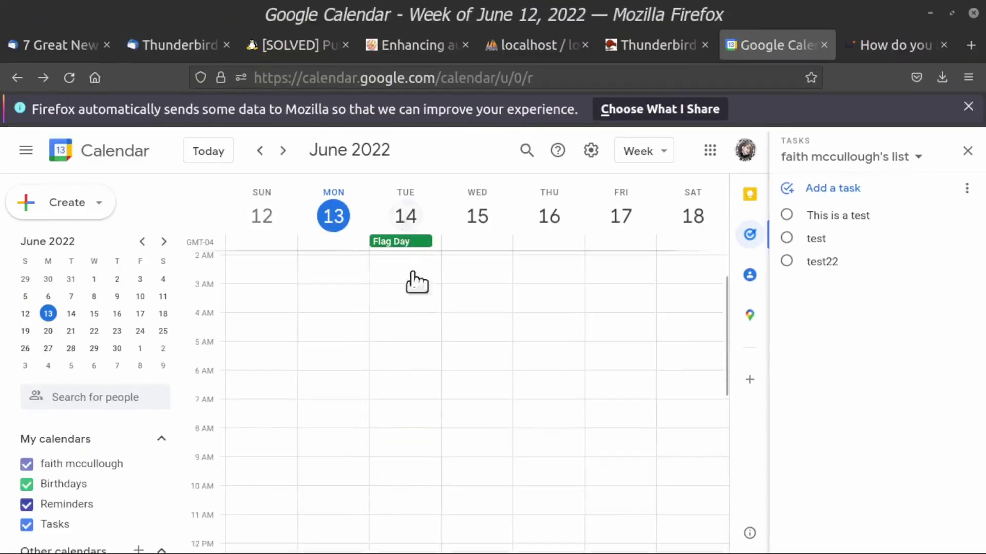
scroll(330, 331, "up", 5)
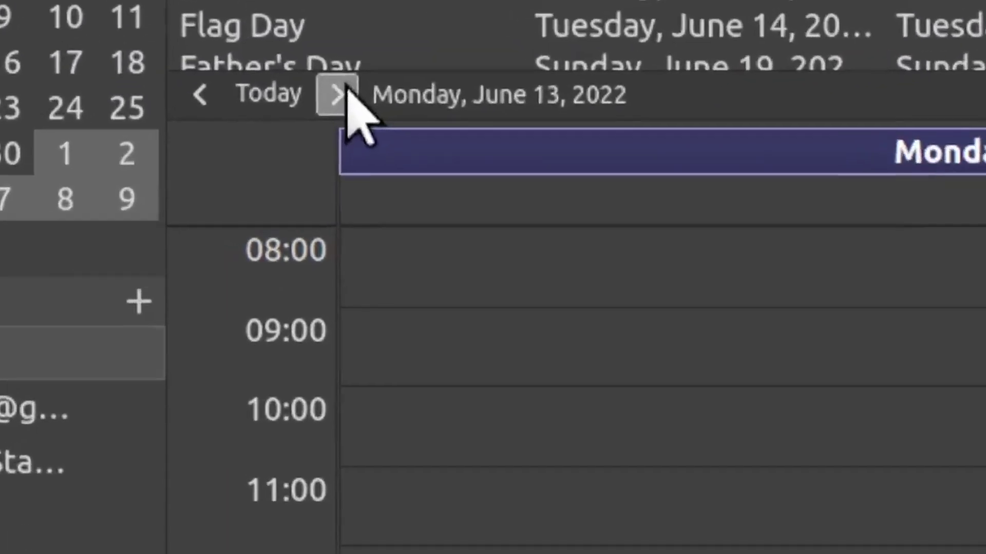
Step: Advance the day view to Tuesday, June 14 to see Flag Day and test event test 22
left_click(280, 202)
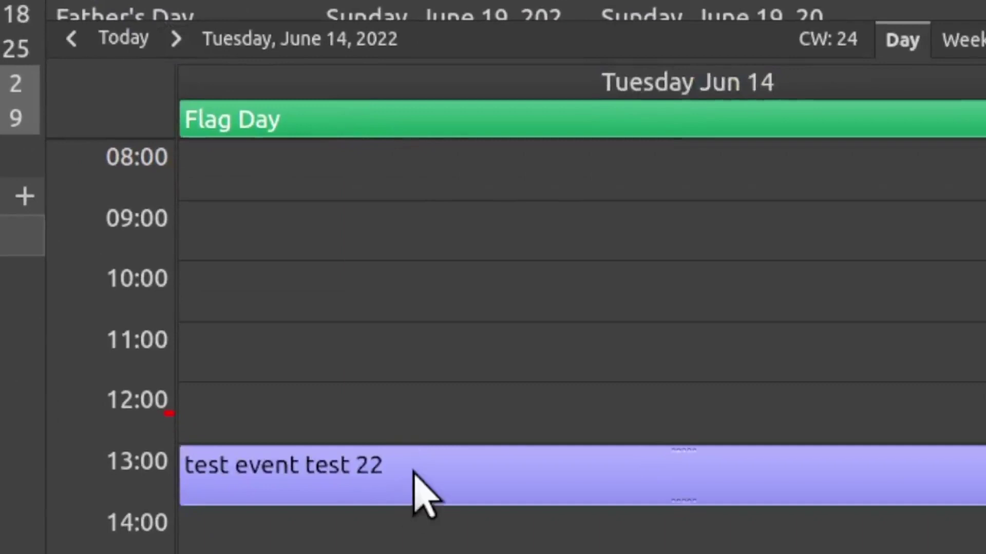
mouse_move(414, 473)
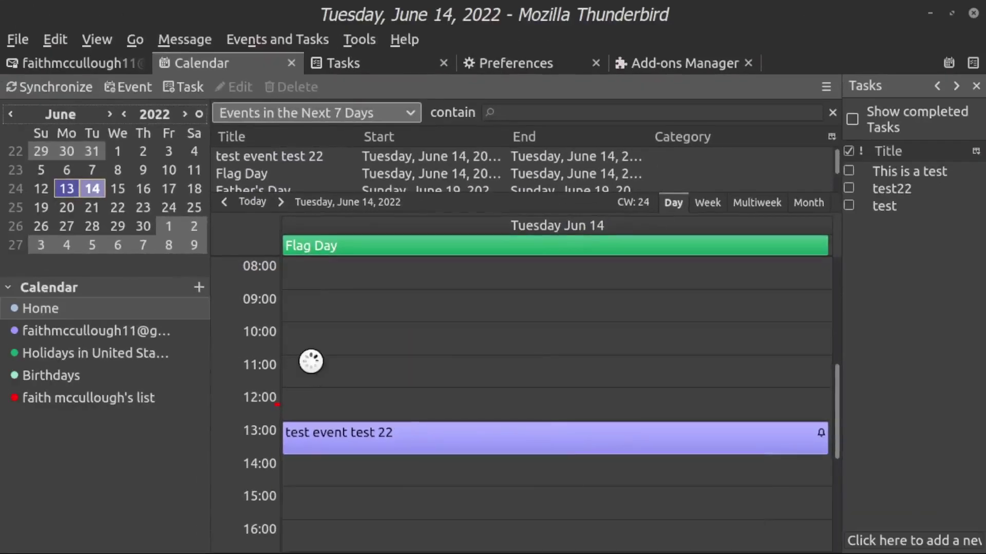
Step: Create an 11:15 event 'THis is a test event' on June 14 in the Google account calendar
double_click(289, 402)
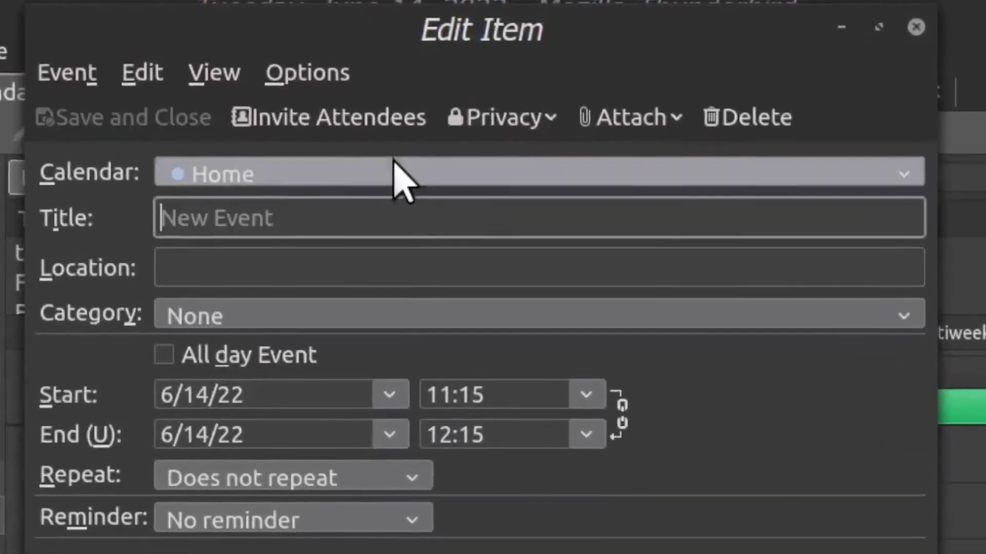
left_click(388, 175)
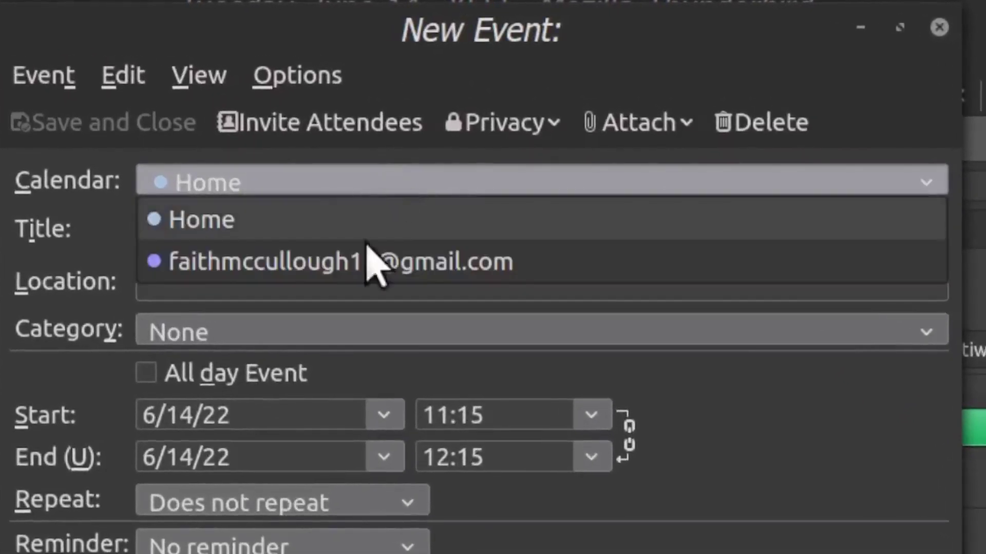
left_click(365, 263)
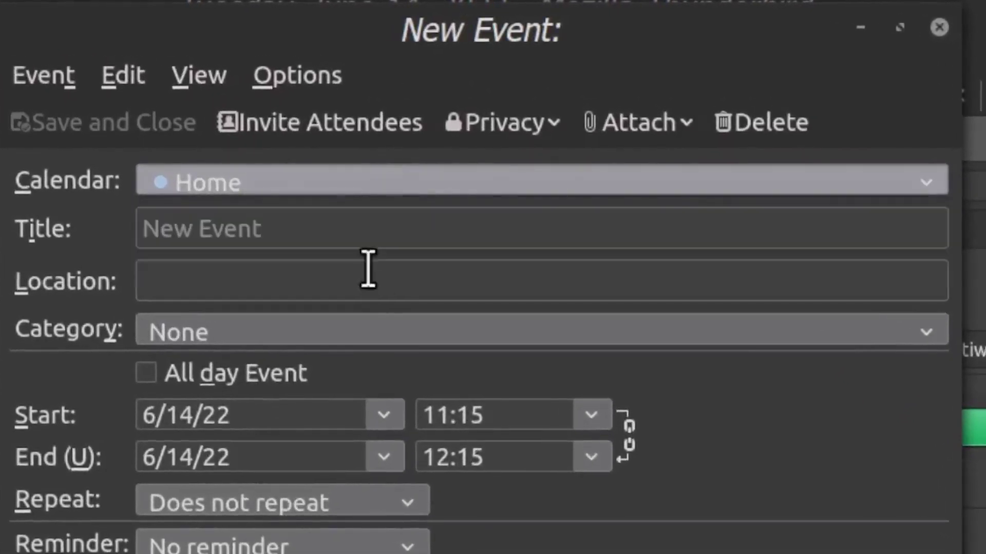
left_click(384, 231)
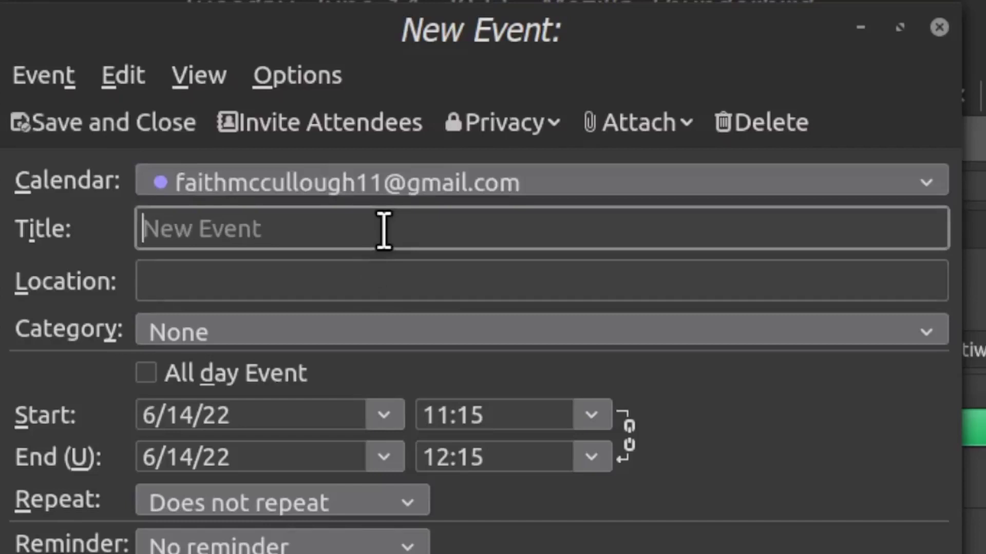
type("THis is a test eve")
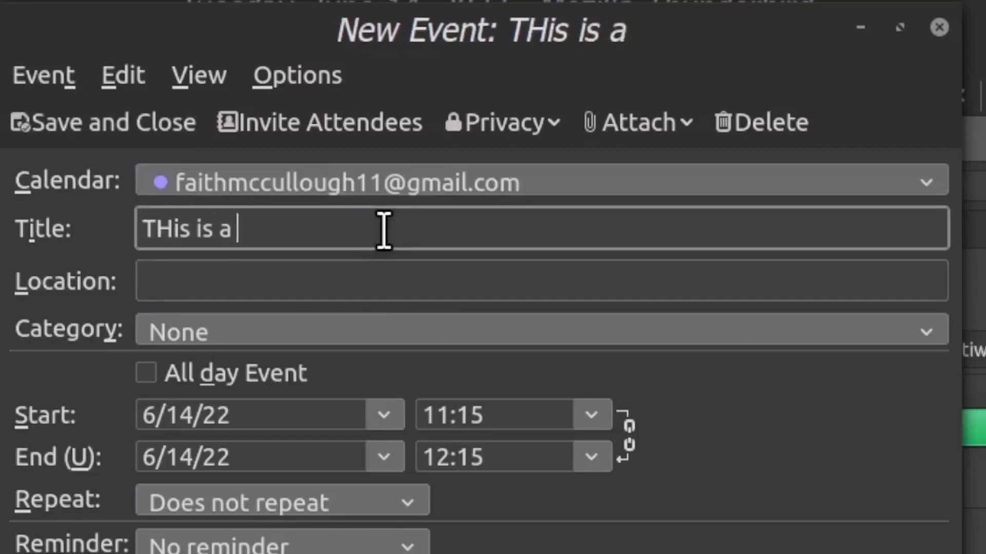
type("nt")
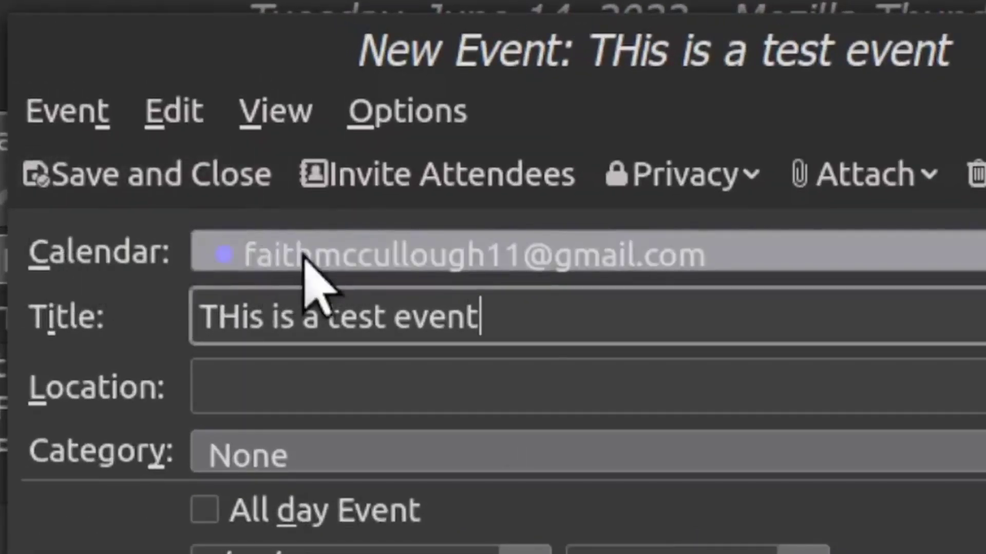
left_click(149, 177)
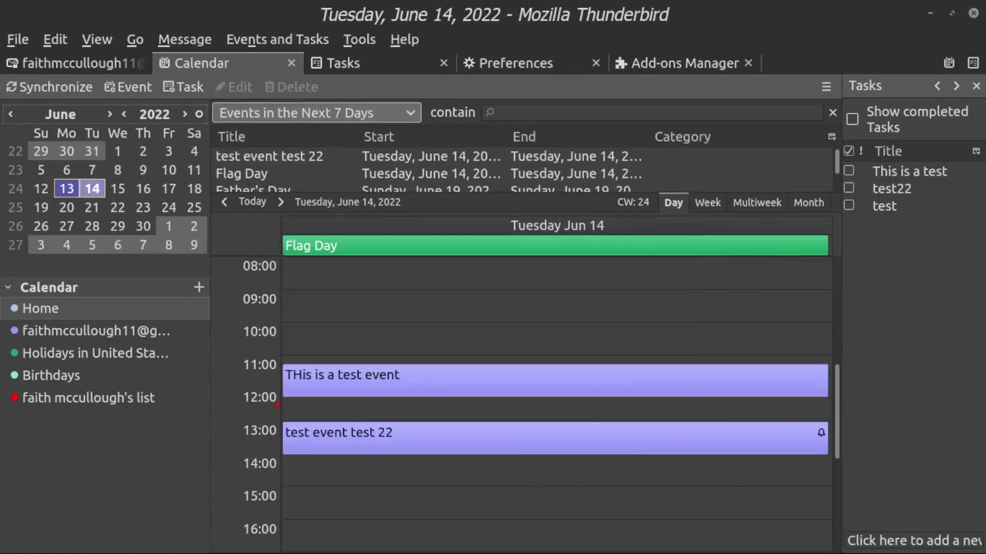
Step: In Google Calendar in Firefox, close and reopen the Tasks panel to check the synced tasks
key("alt+Tab")
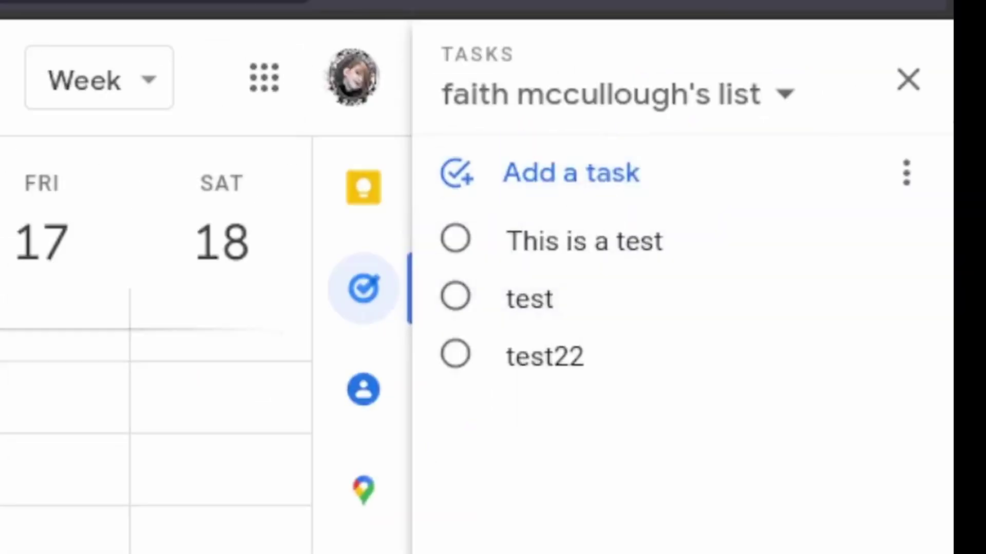
left_click(906, 81)
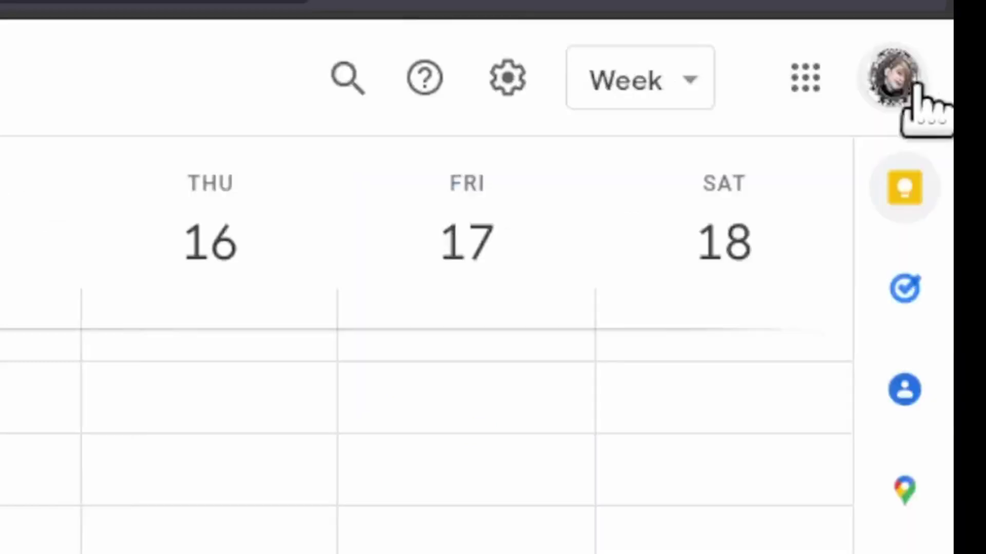
left_click(905, 290)
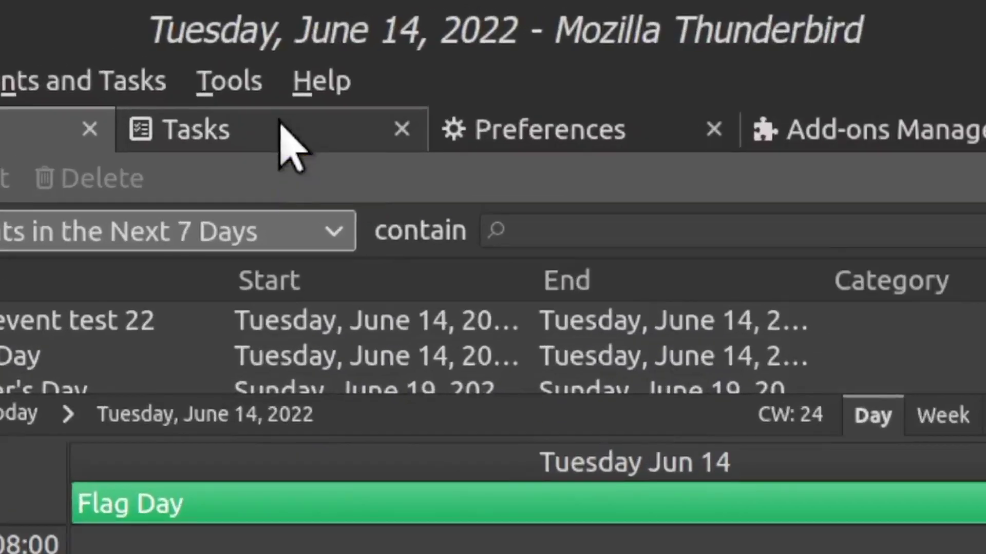
Step: Create a task 'ABC 123' in the Google task list and save it
left_click(287, 140)
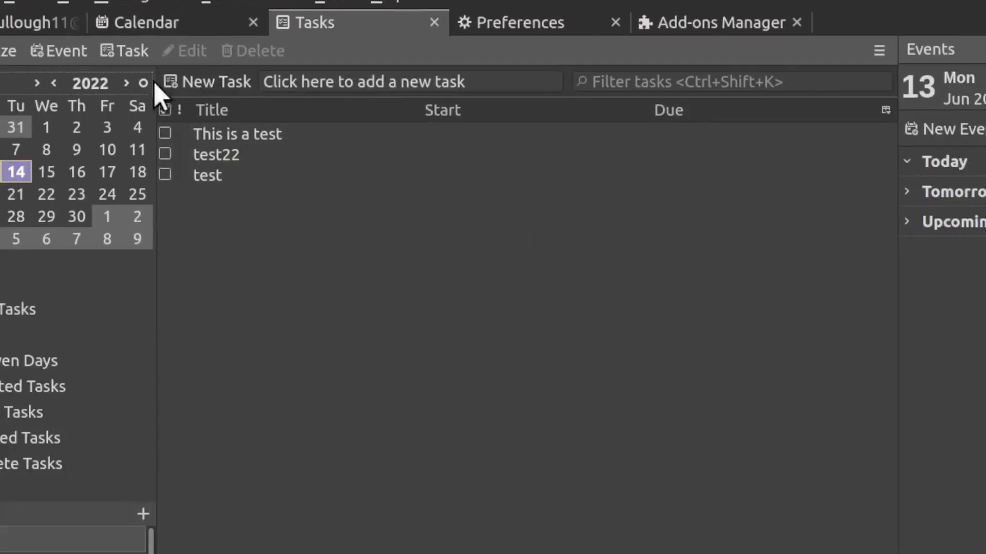
left_click(115, 53)
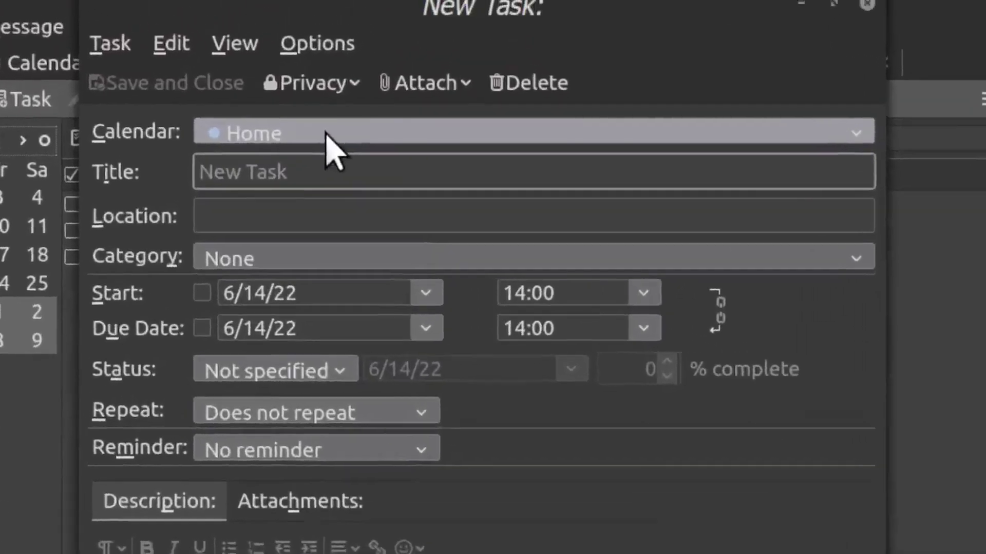
left_click(364, 77)
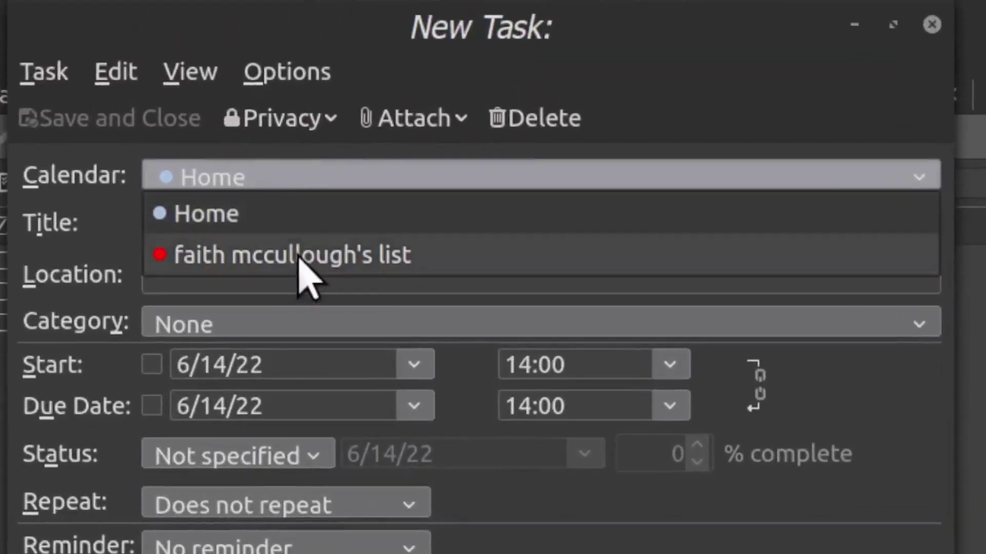
left_click(303, 259)
left_click(317, 221)
type("ABC 123")
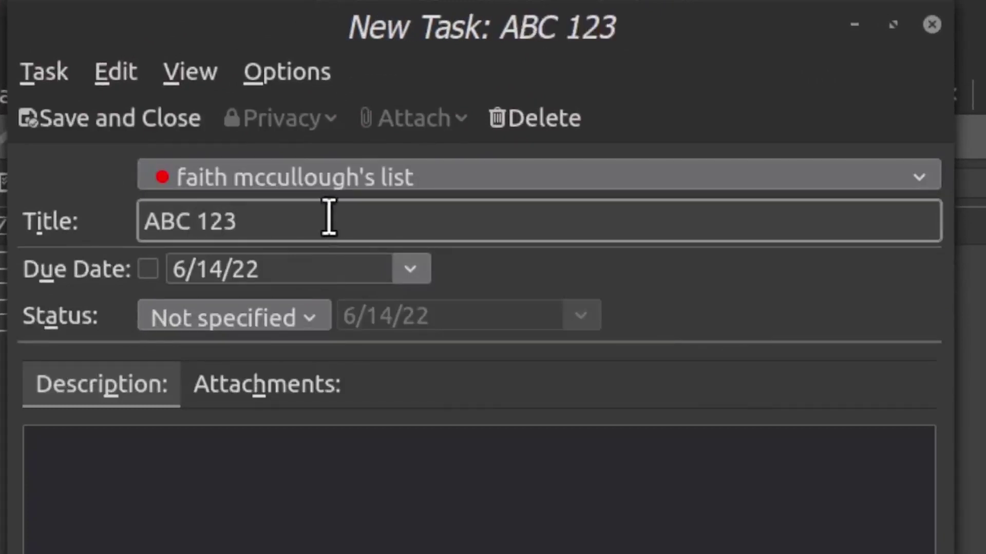
left_click(64, 126)
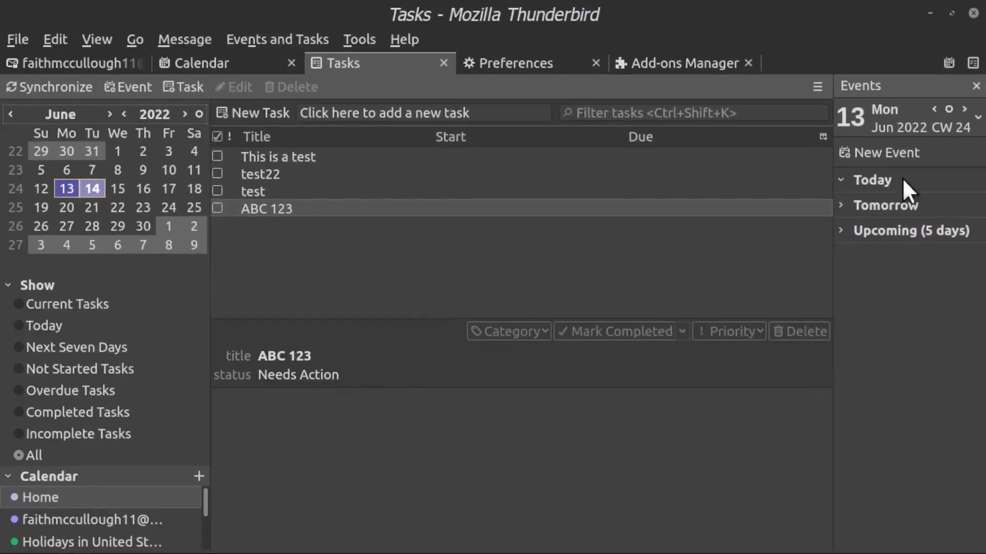
Step: Expand Tomorrow in the Events pane to list Flag Day and the 11:15 and 13:00 test events
left_click(841, 206)
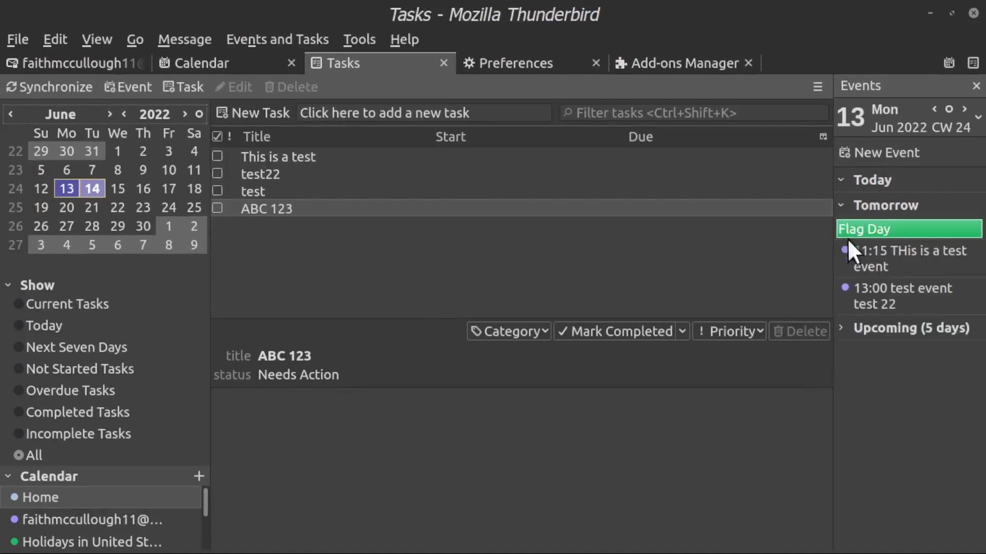